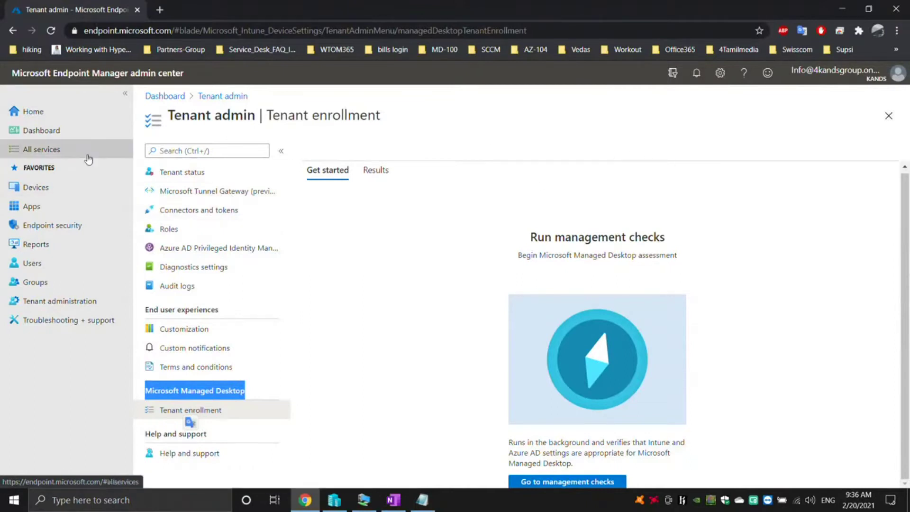
# Open the Microsoft Managed Desktop tenant enrollment page in Tenant administration
pyautogui.click(57, 132)
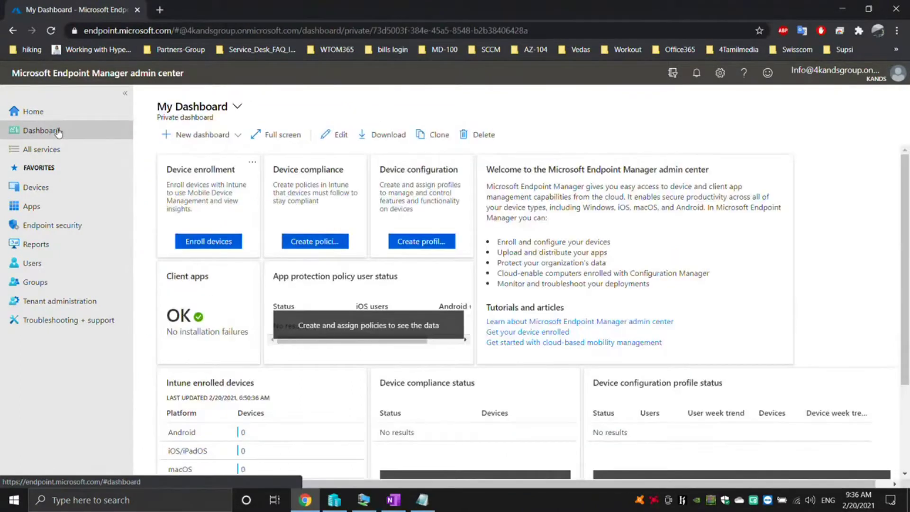
pyautogui.click(84, 299)
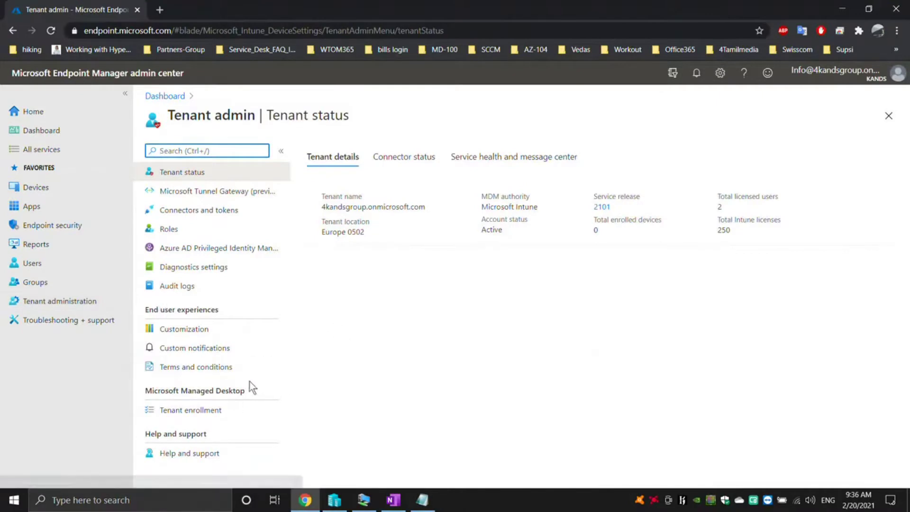
pyautogui.moveTo(147, 394); pyautogui.dragTo(258, 395)
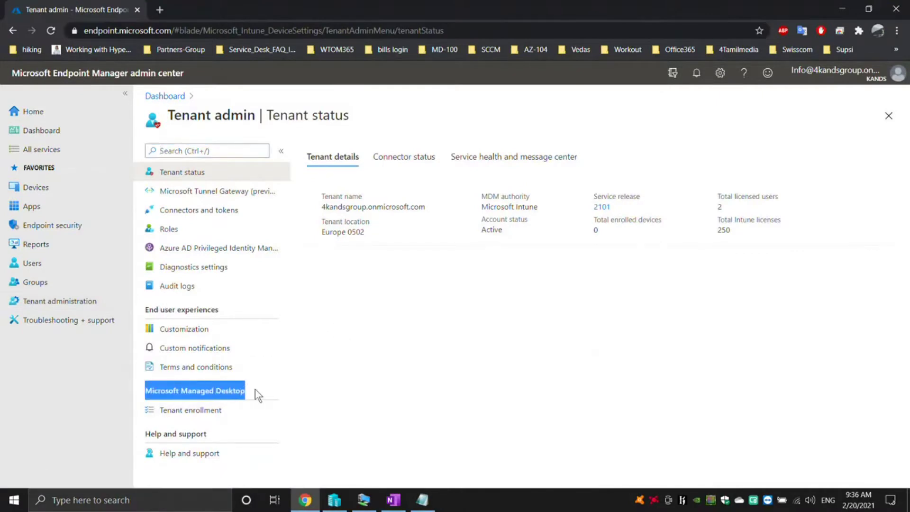
pyautogui.click(187, 411)
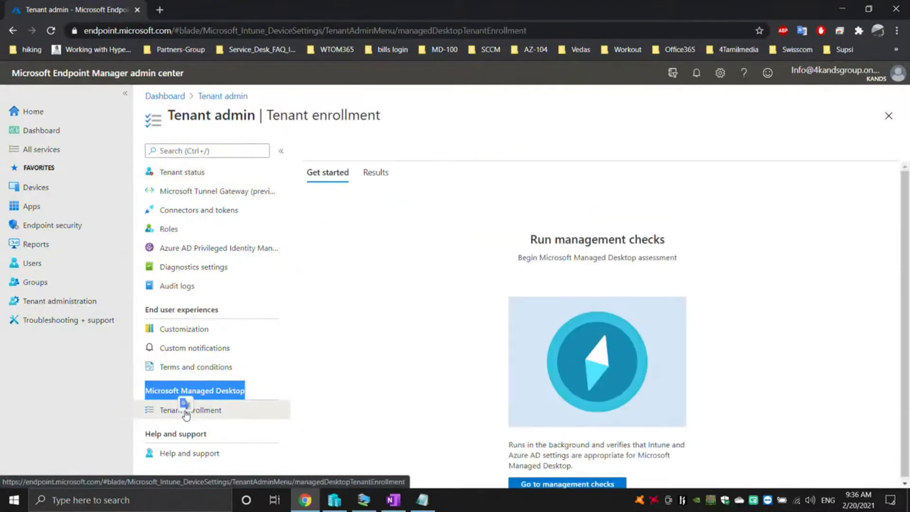
pyautogui.click(349, 319)
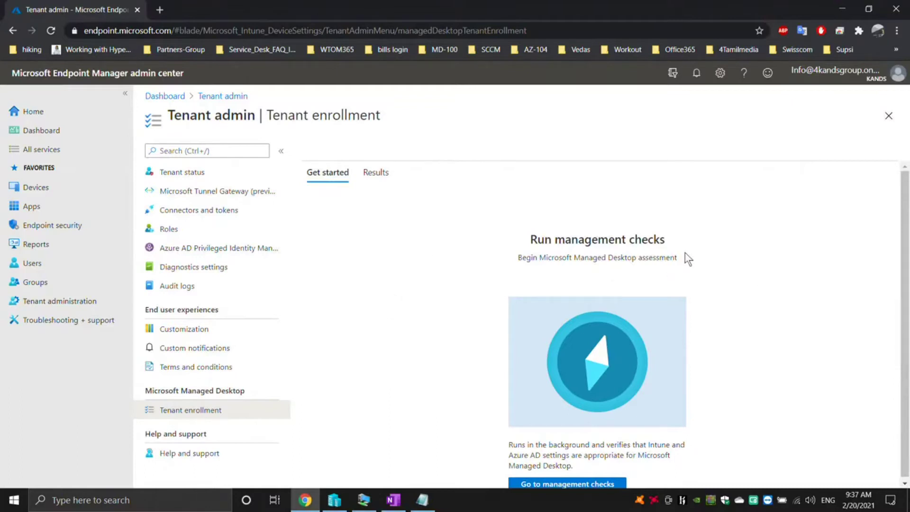
# Start the management setting checks for the Microsoft Managed Desktop assessment
pyautogui.scroll(-1, 608, 302)
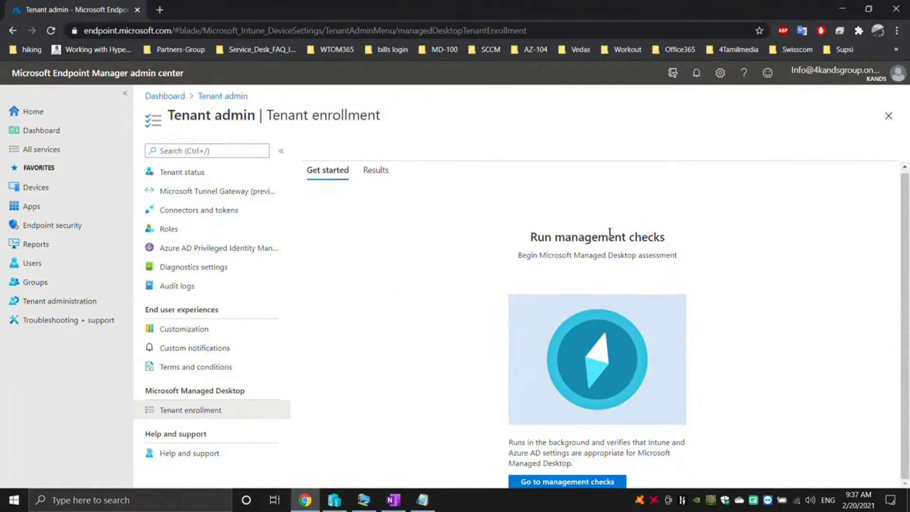
pyautogui.click(593, 483)
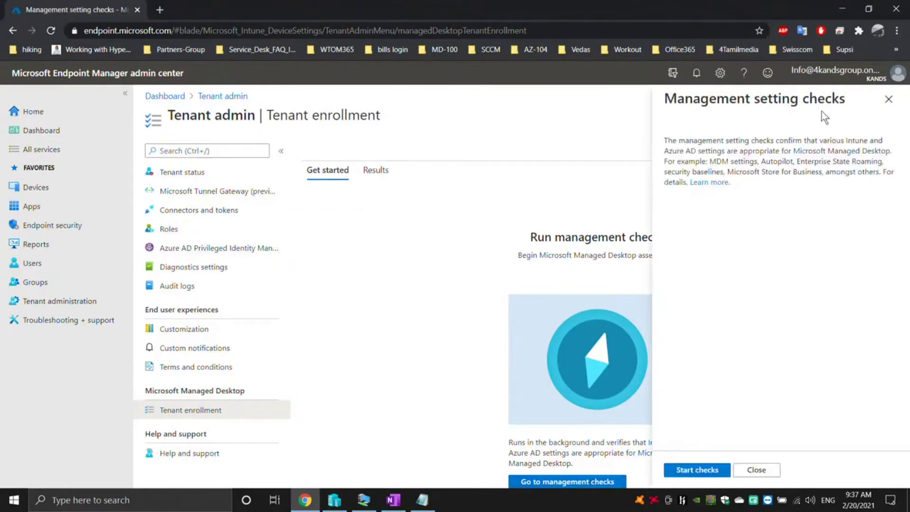
pyautogui.click(698, 468)
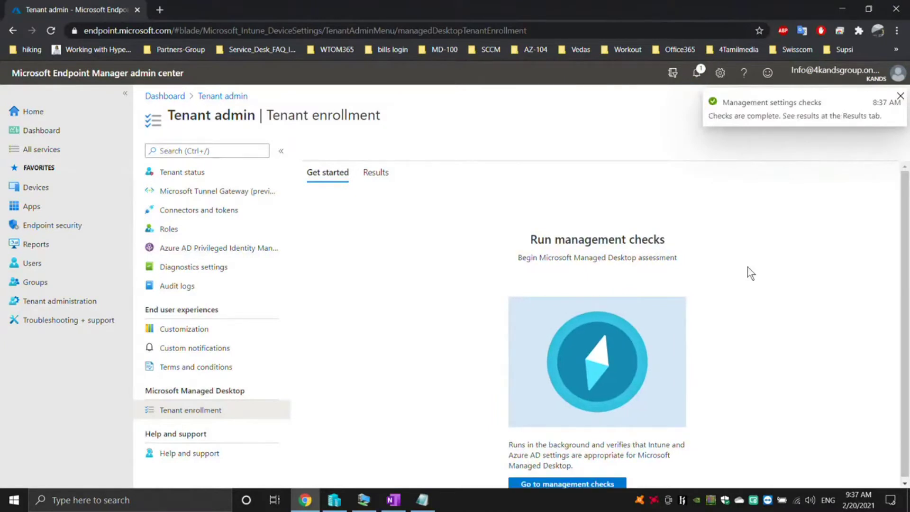
# Review the readiness results of the checks and open the detailed list of management settings
pyautogui.click(372, 173)
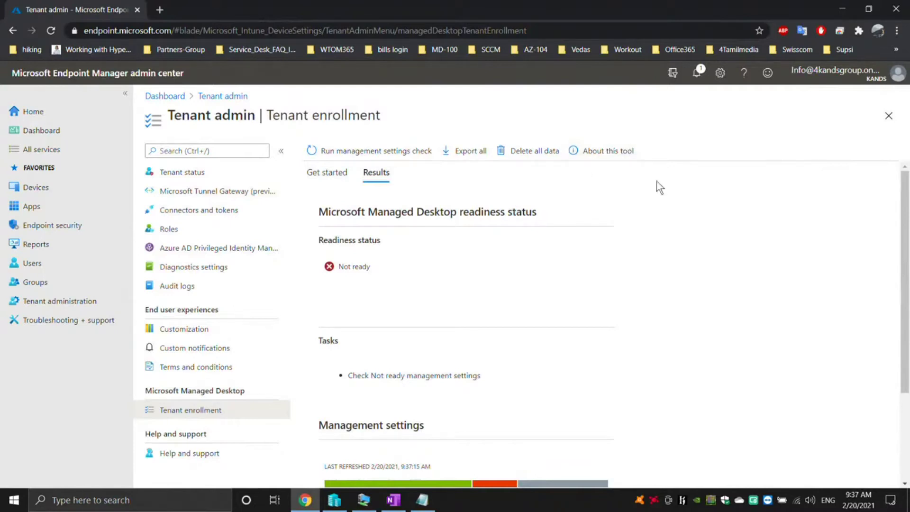
pyautogui.scroll(-3, 440, 246)
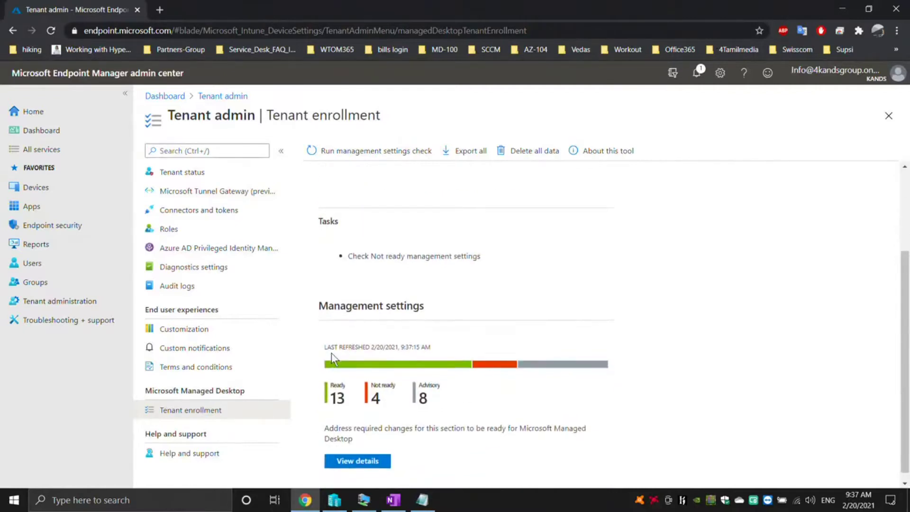
pyautogui.click(358, 459)
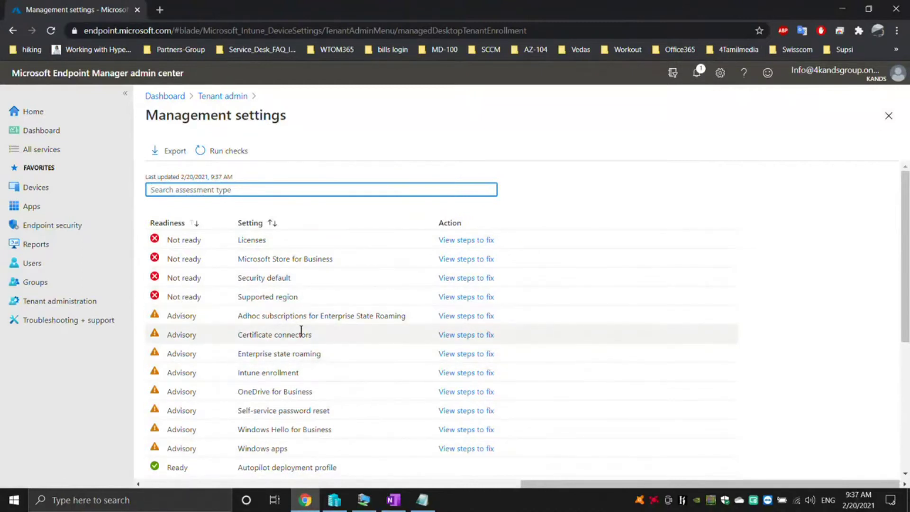
# View the steps to fix the Licenses setting and follow the reference to the Microsoft Managed Desktop technologies article
pyautogui.click(465, 240)
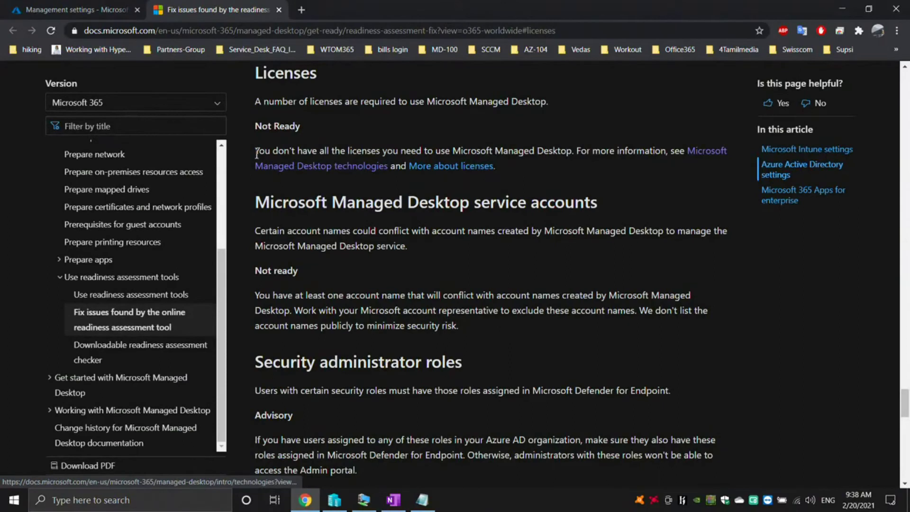
pyautogui.moveTo(256, 151); pyautogui.dragTo(630, 164)
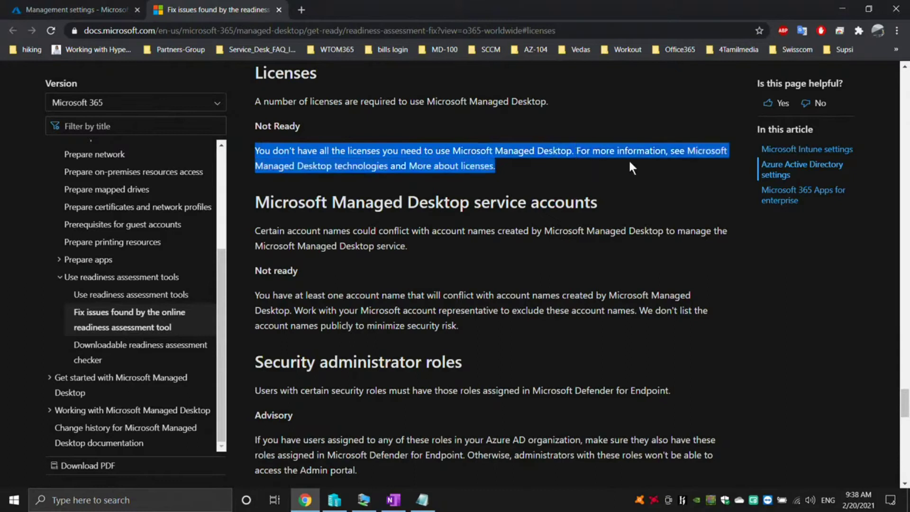
pyautogui.click(302, 168)
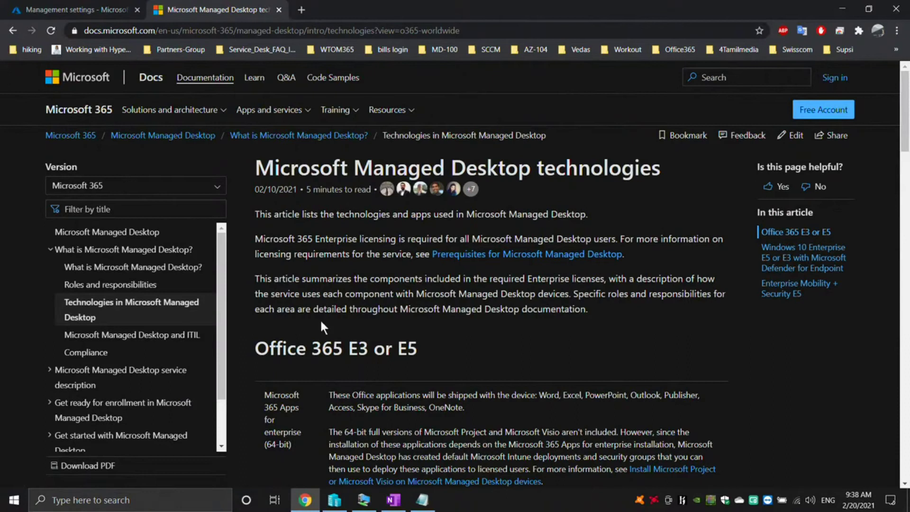
# Examine the article's Enterprise licensing requirement and its Office 365 E3 or E5 section
pyautogui.moveTo(256, 242); pyautogui.dragTo(630, 243)
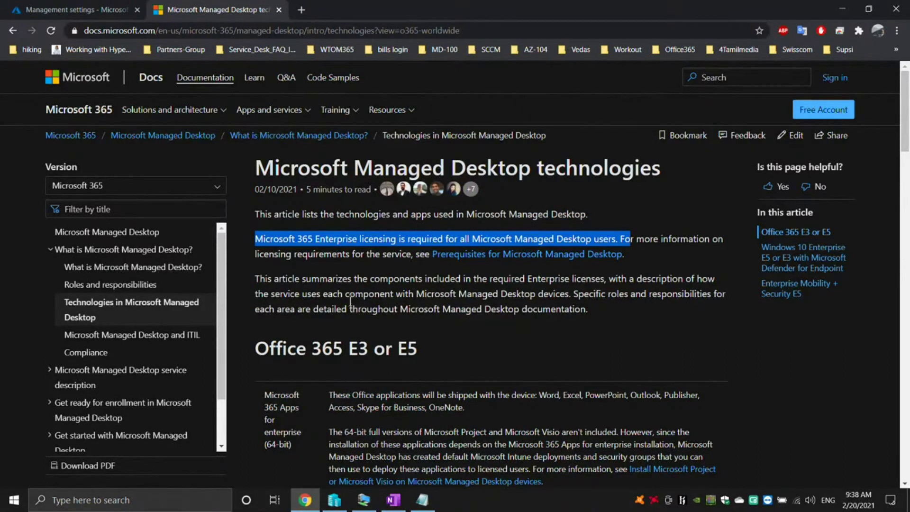
pyautogui.scroll(-1, 350, 301)
pyautogui.scroll(-1, 350, 300)
pyautogui.moveTo(256, 231); pyautogui.dragTo(428, 233)
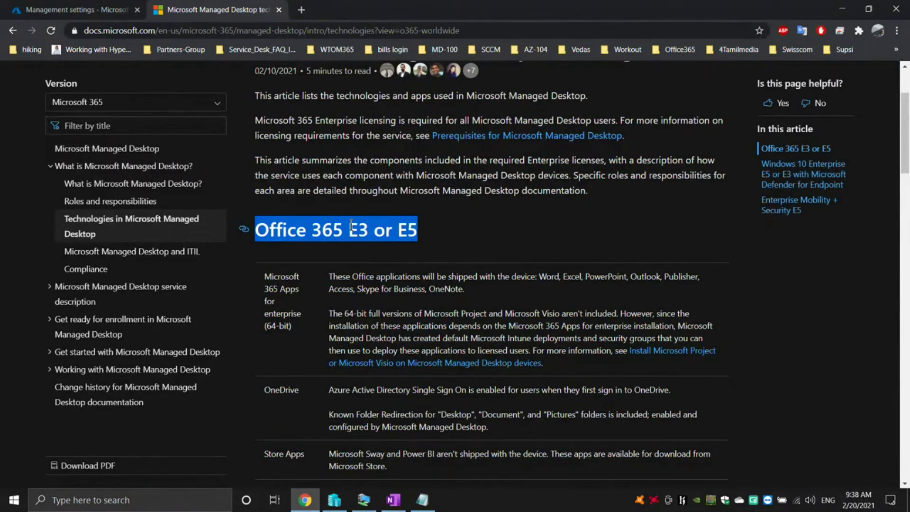
# Open portal.office.com in a new browser tab
pyautogui.click(300, 10)
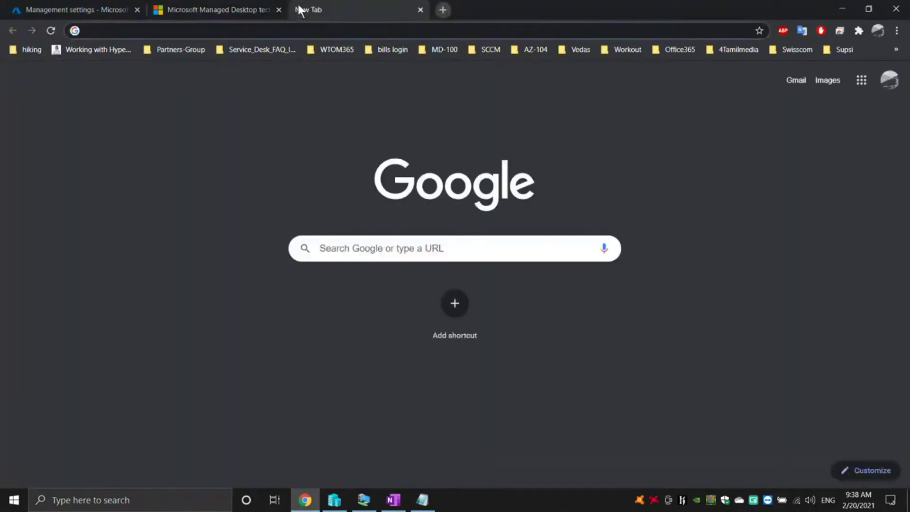
pyautogui.write('off')
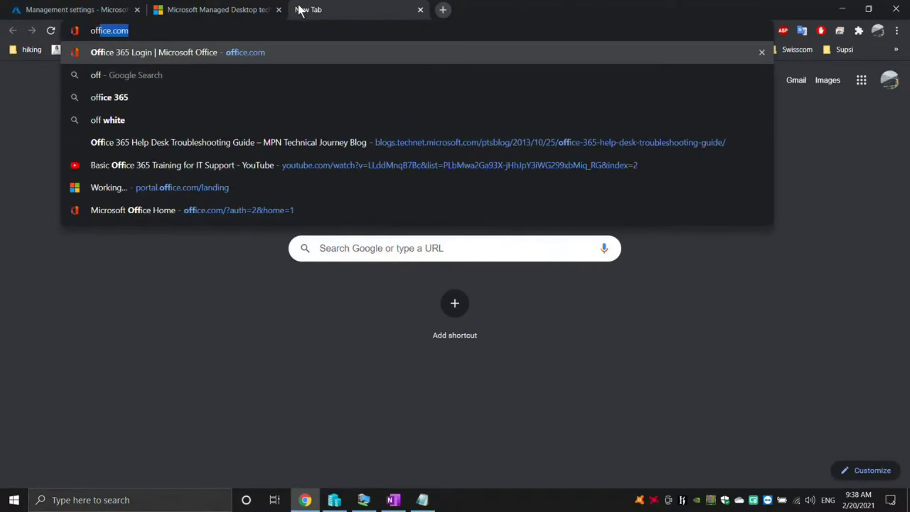
pyautogui.press('Home')
pyautogui.write('por')
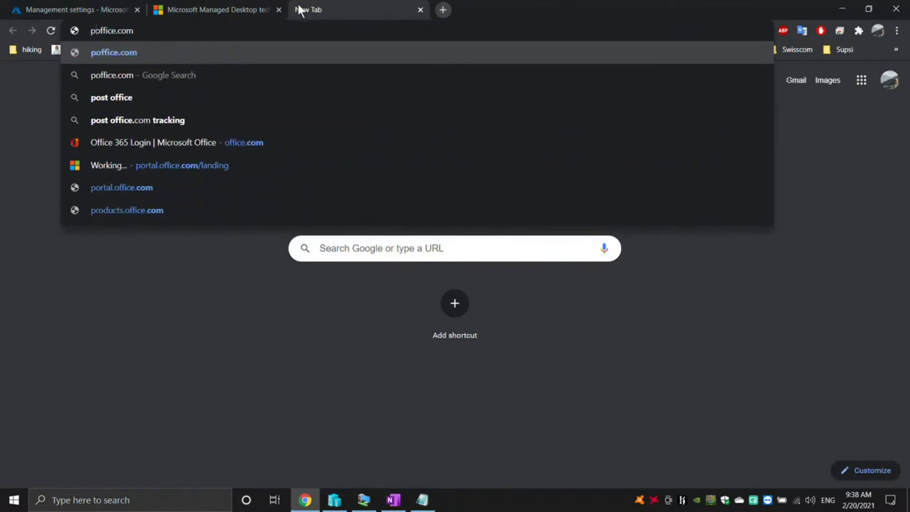
pyautogui.write('tal')
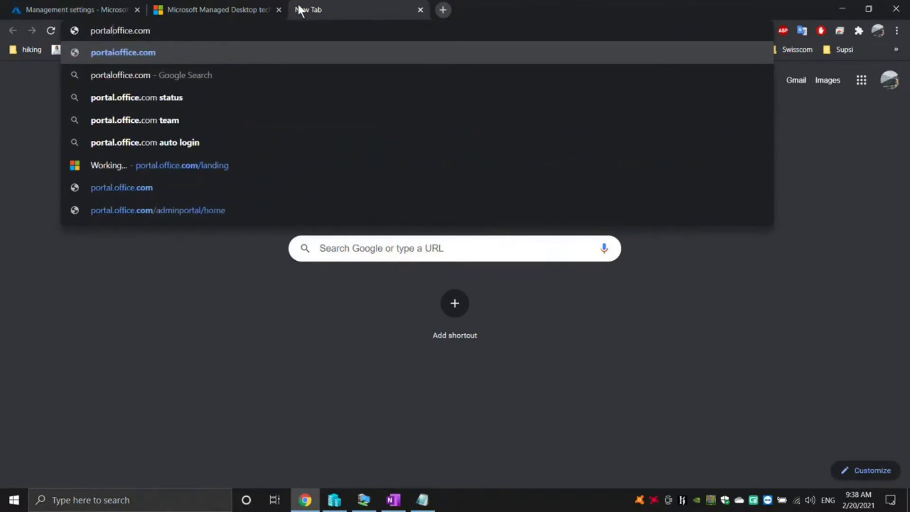
pyautogui.press('Down')
pyautogui.press('Down')
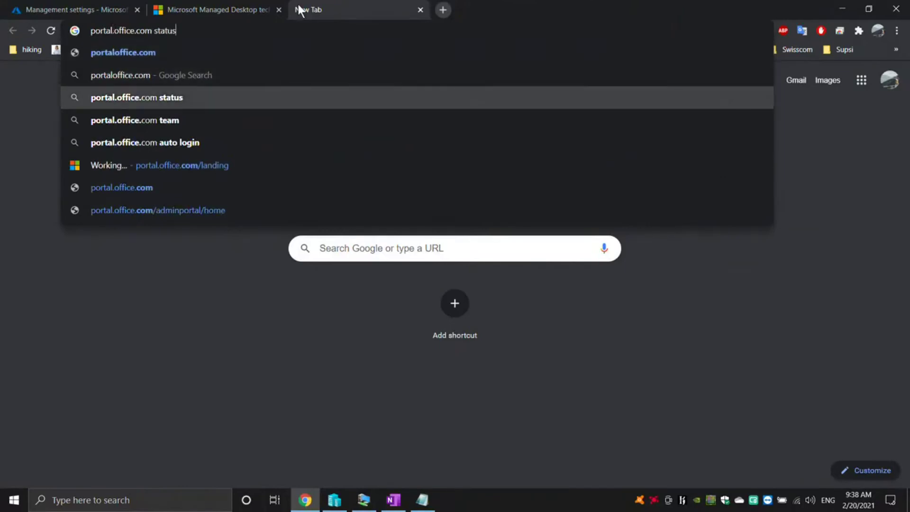
pyautogui.press('BackSpace')
pyautogui.press('BackSpace')
pyautogui.press('BackSpace')
pyautogui.press('BackSpace')
pyautogui.press('BackSpace')
pyautogui.press('BackSpace')
pyautogui.press('BackSpace')
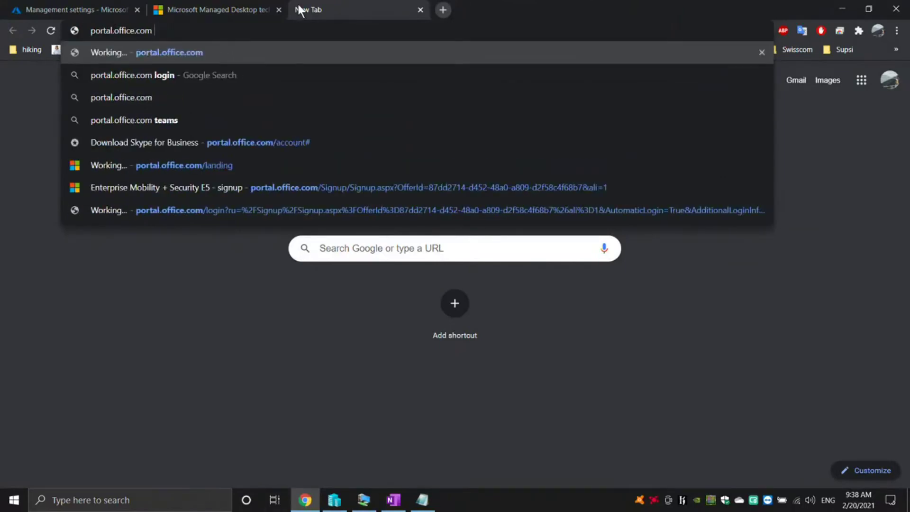
pyautogui.press('Return')
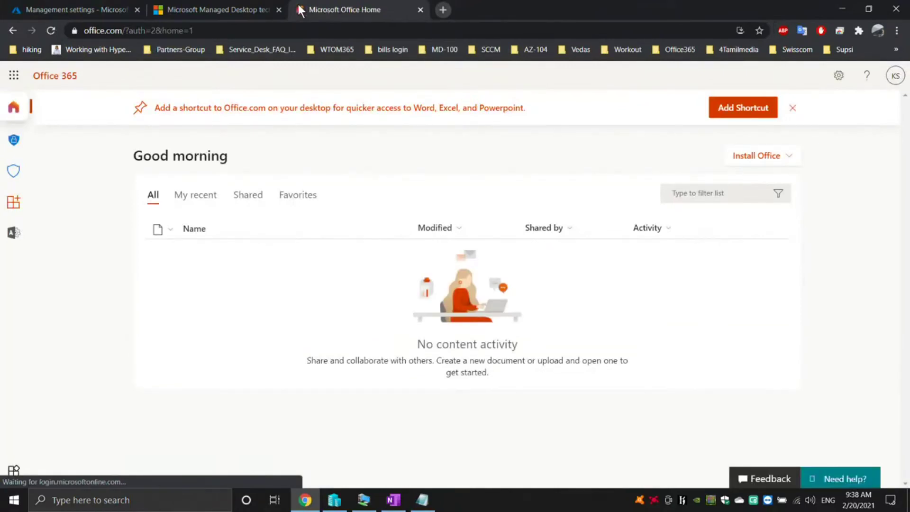
# Open the Microsoft 365 admin center and go to Purchase services under Billing
pyautogui.click(15, 235)
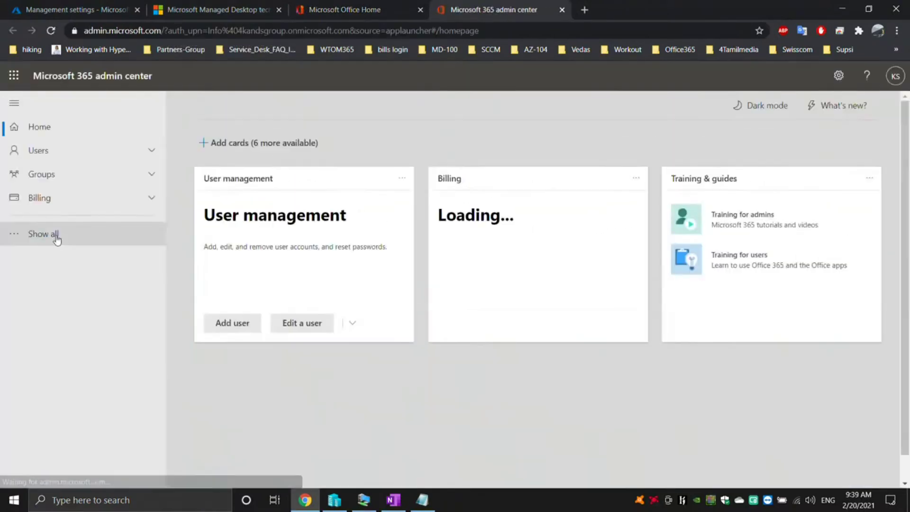
pyautogui.click(57, 223)
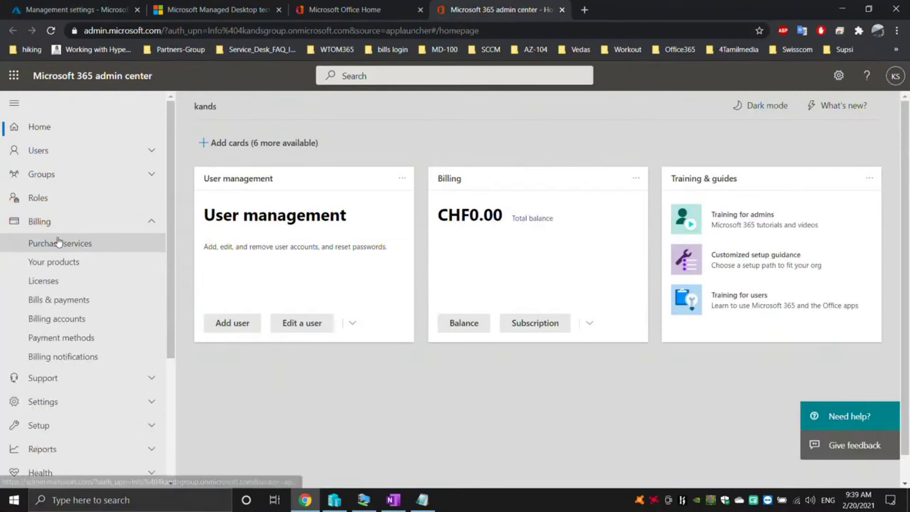
pyautogui.click(58, 242)
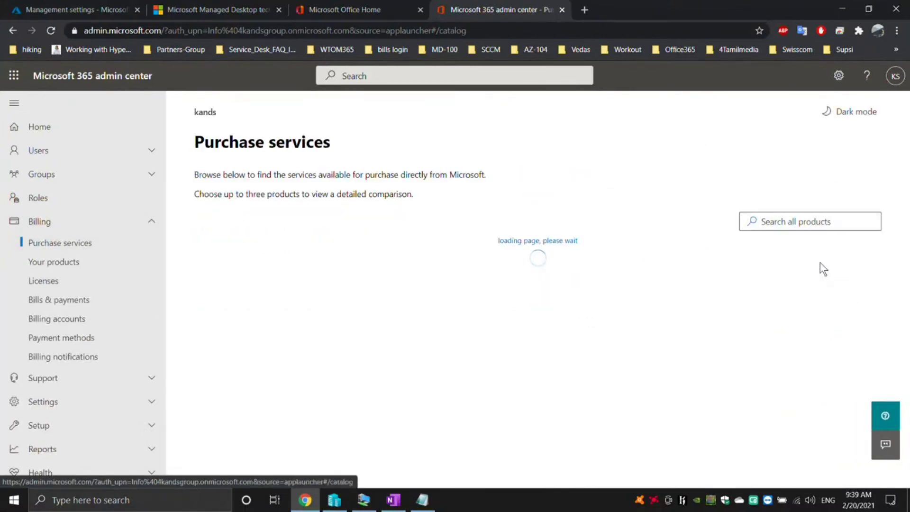
# Search the products available for purchase for "e5"
pyautogui.click(799, 223)
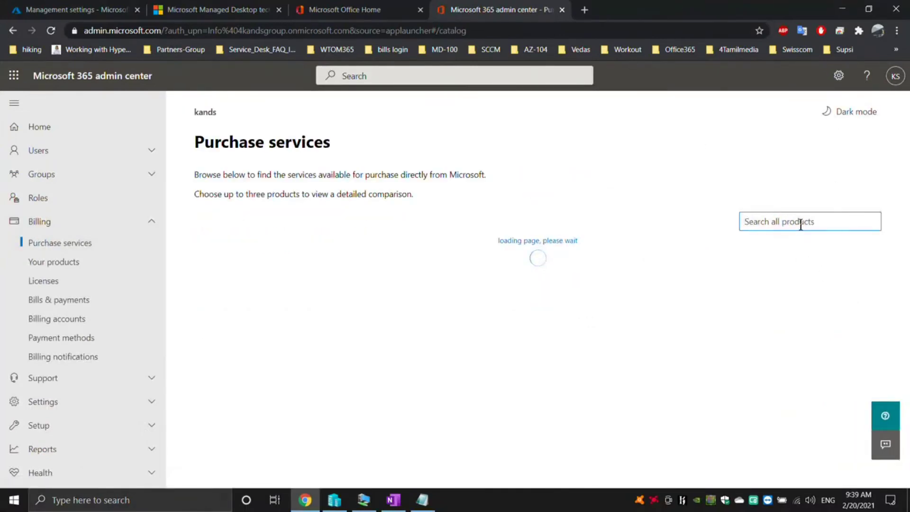
pyautogui.write('e5')
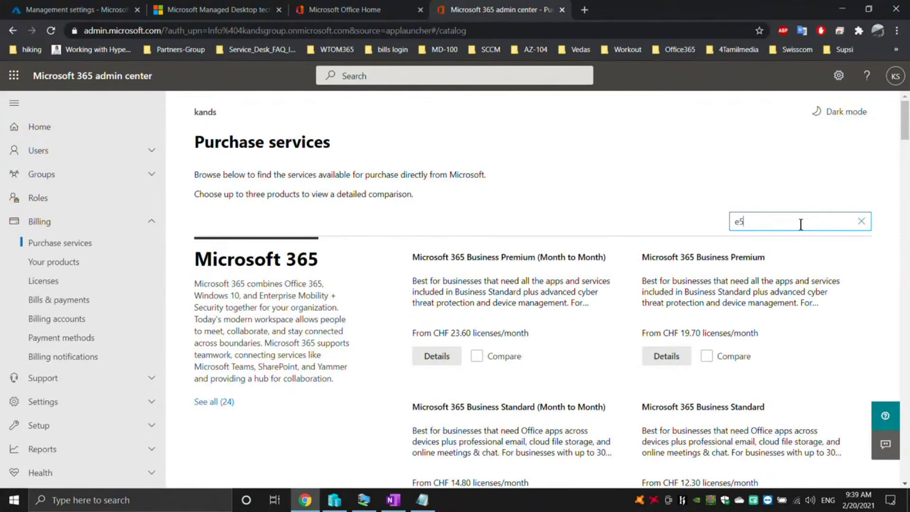
pyautogui.press('Return')
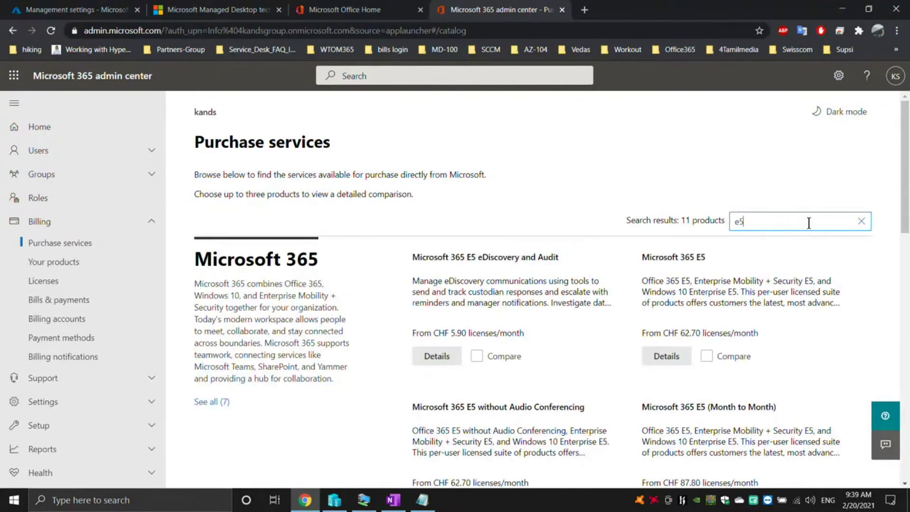
# Open the Microsoft 365 E5 product details and start its free trial
pyautogui.click(666, 357)
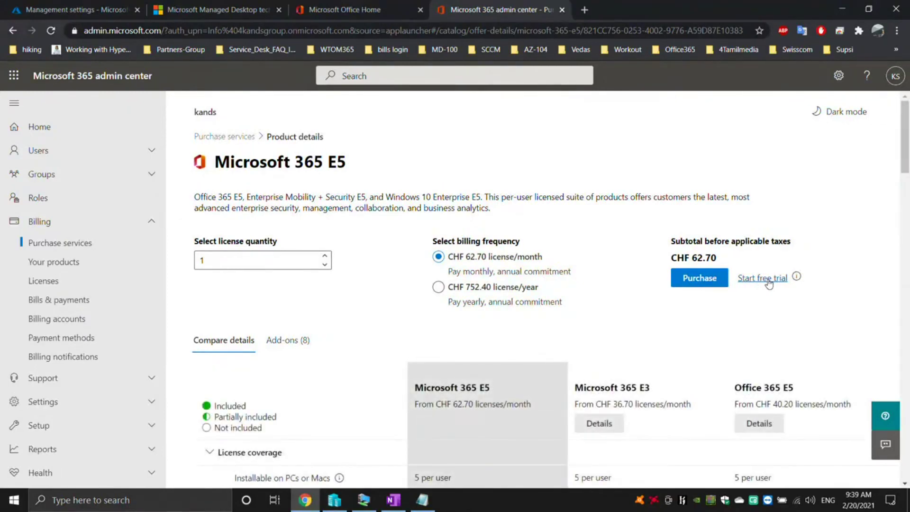
pyautogui.click(767, 282)
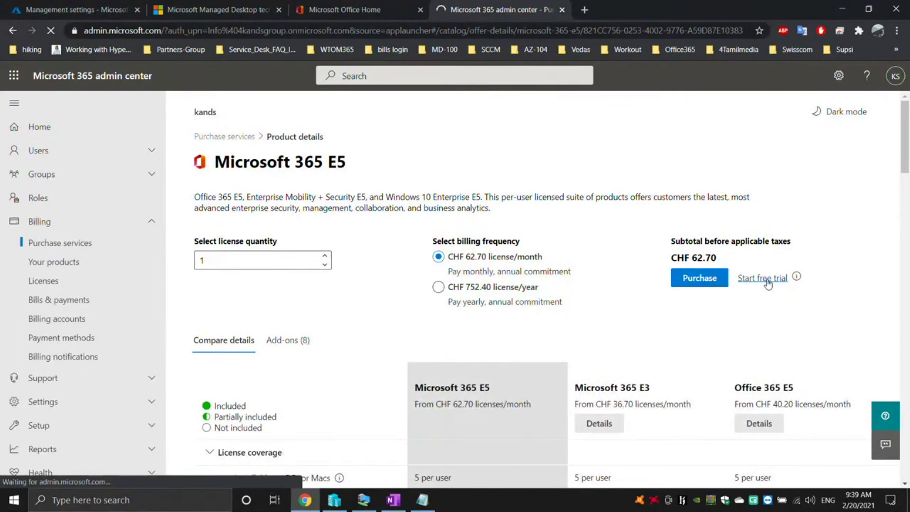